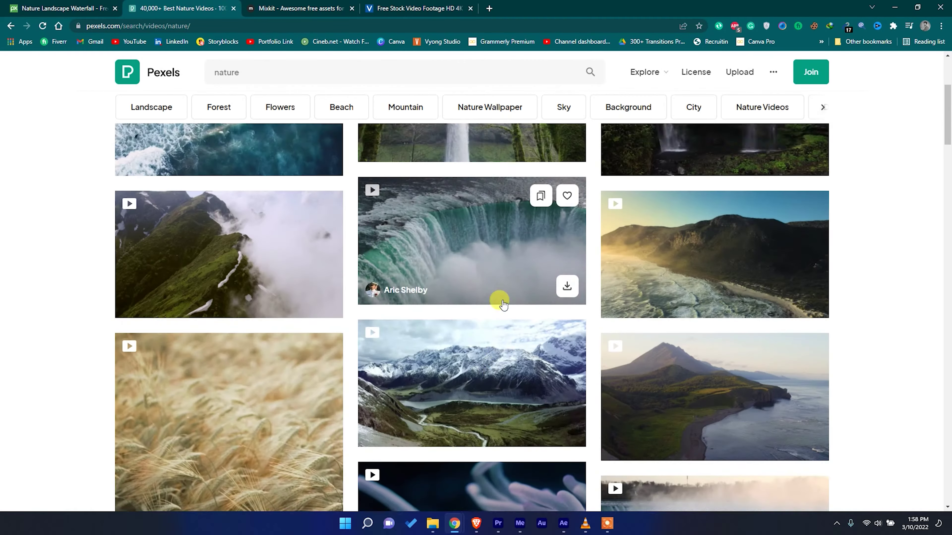
# Switch to the Mixkit site and search its stock videos for "birds"
pyautogui.click(300, 7)
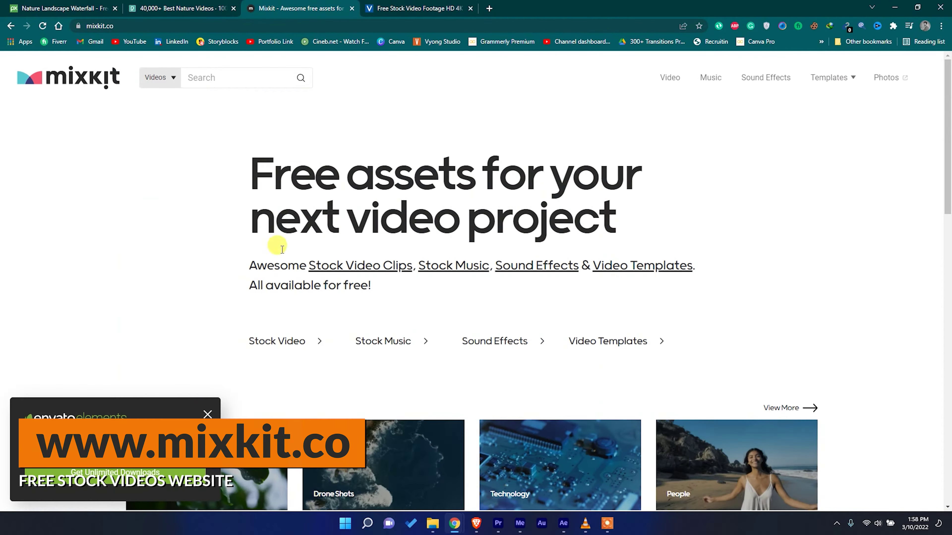
pyautogui.click(155, 79)
pyautogui.click(216, 82)
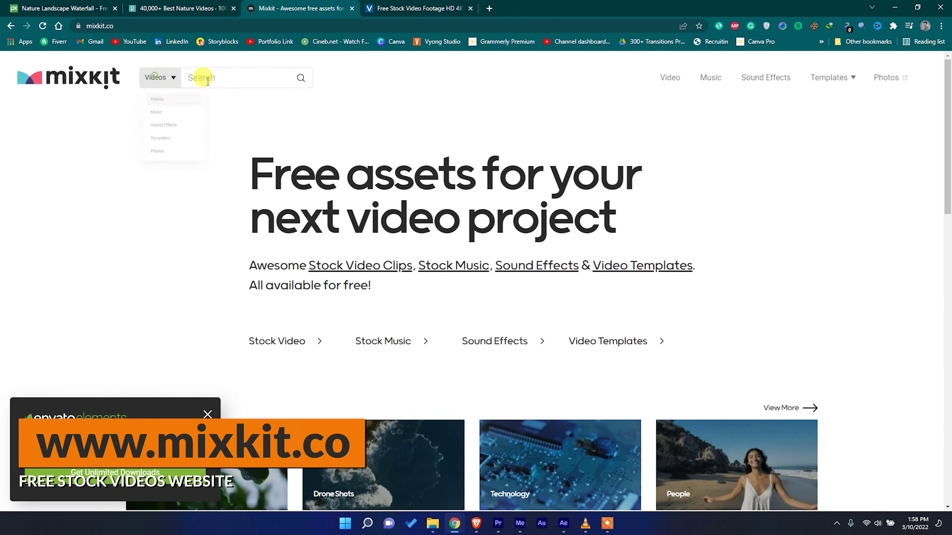
pyautogui.write('nat')
pyautogui.press('BackSpace')
pyautogui.press('BackSpace')
pyautogui.press('BackSpace')
pyautogui.write('birds')
pyautogui.press('Return')
# Browse the bird stock videos on the first and second result pages and return to the page's beginning
pyautogui.scroll(-8, 236, 259)
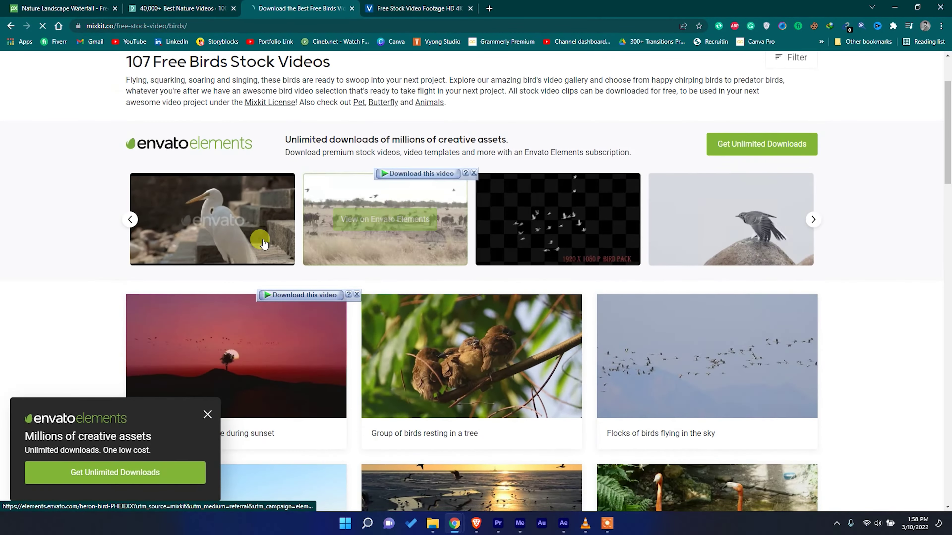
pyautogui.scroll(-10, 236, 259)
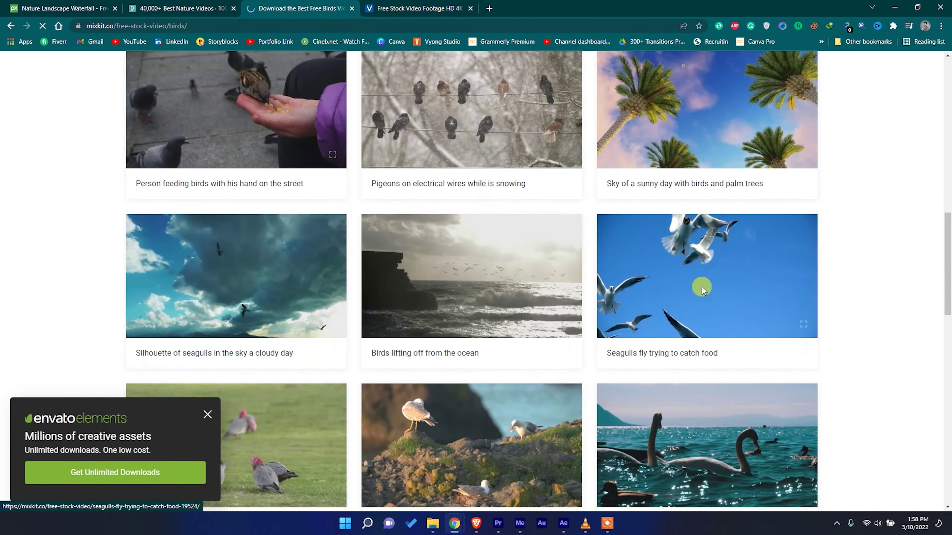
pyautogui.scroll(-15, 450, 298)
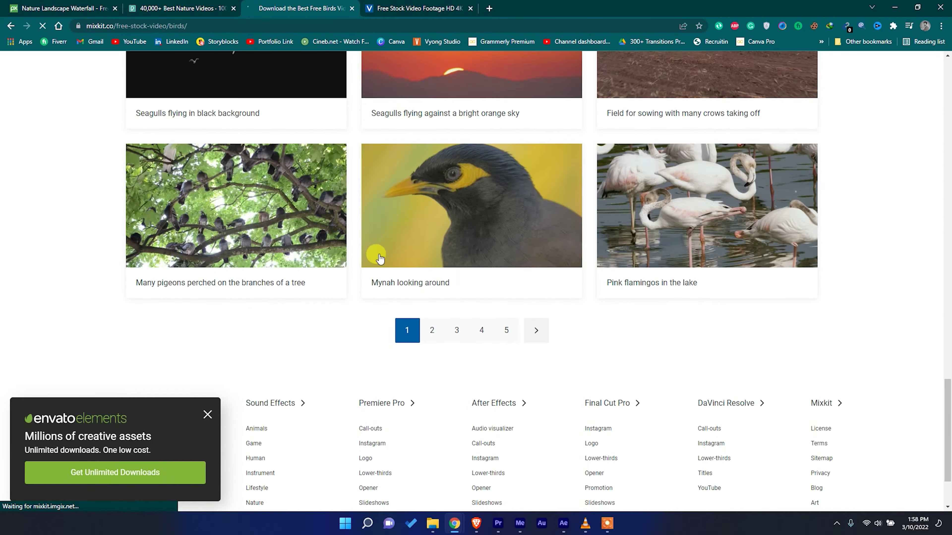
pyautogui.click(432, 330)
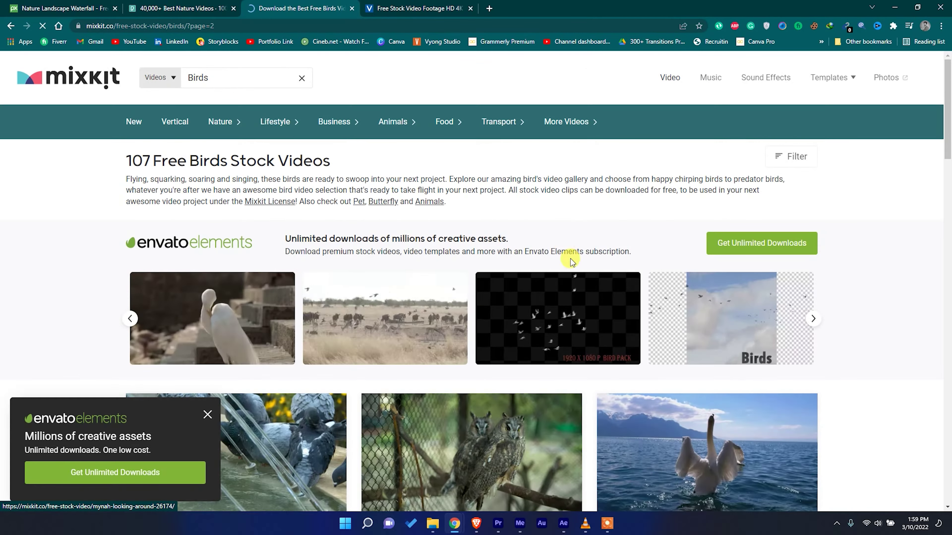
pyautogui.scroll(-18, 402, 285)
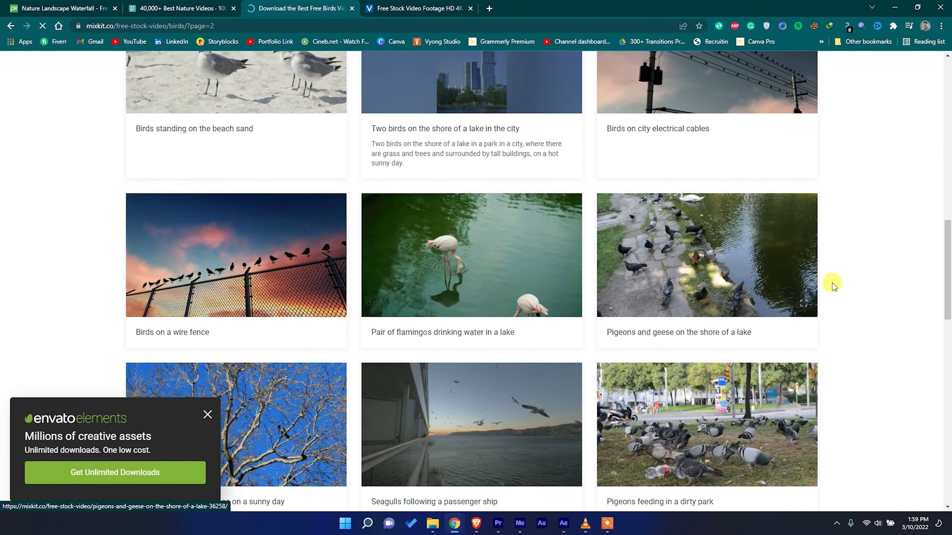
pyautogui.moveTo(947, 262); pyautogui.dragTo(947, 93)
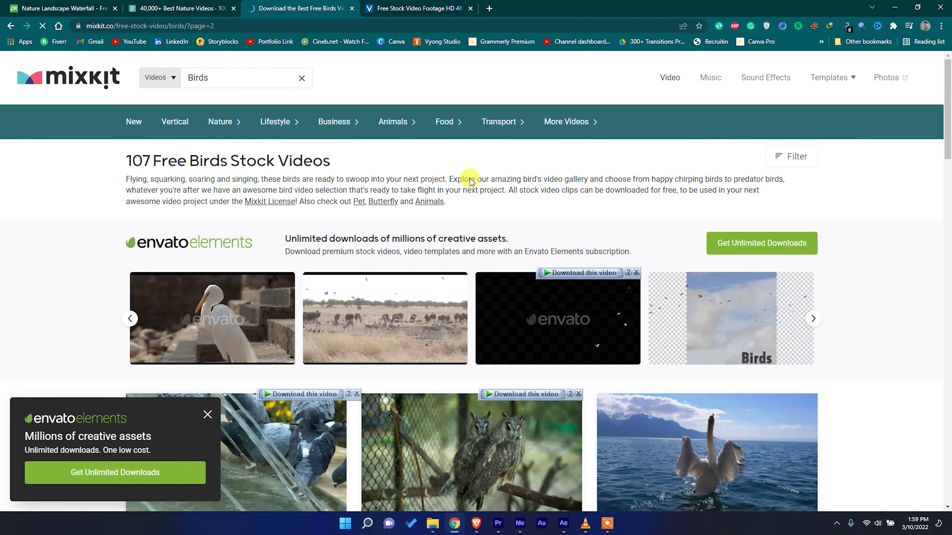
# Switch to the Videvo site and search all videos for "mountains"
pyautogui.click(422, 8)
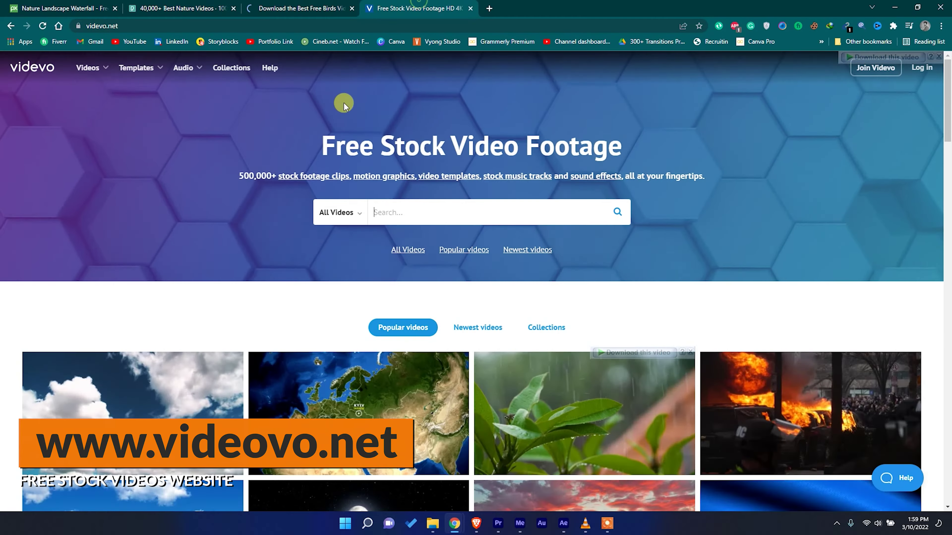
pyautogui.click(371, 210)
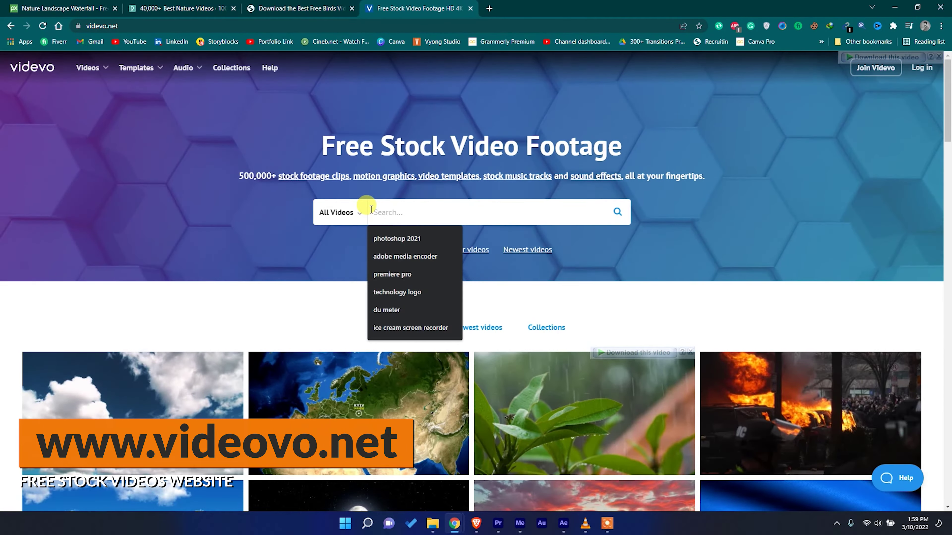
pyautogui.write('mountains')
pyautogui.press('Return')
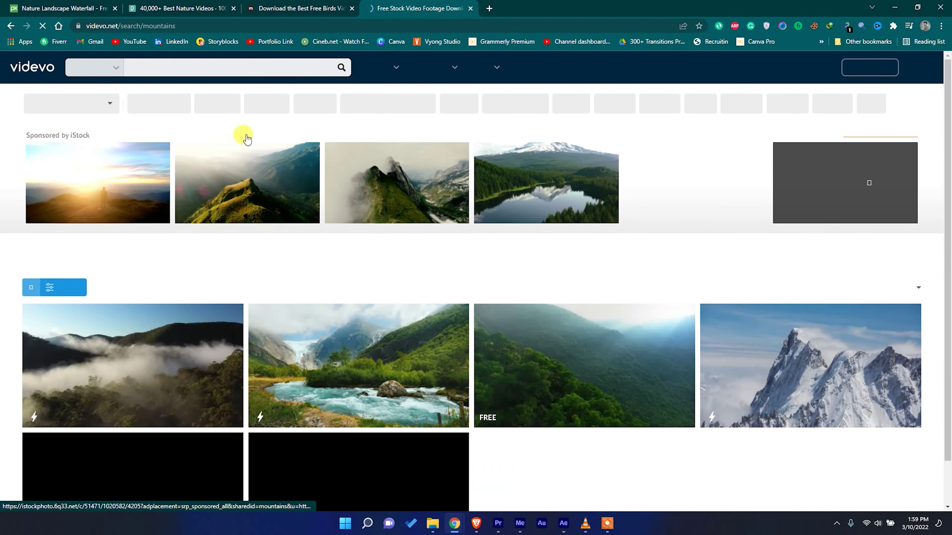
# Search Videvo for "waterfall" and look through the clips down to the end of the first result page
pyautogui.moveTo(129, 70); pyautogui.dragTo(130, 70)
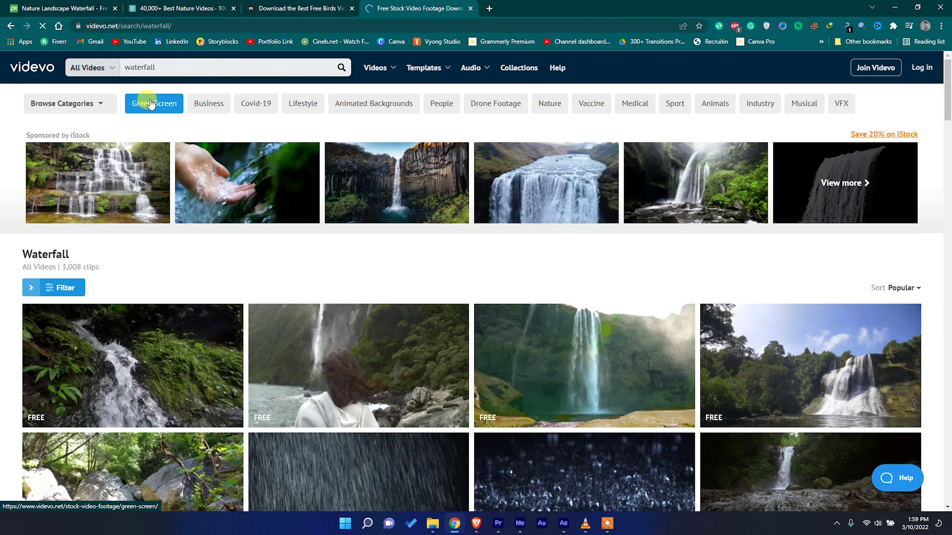
pyautogui.scroll(-5, 240, 315)
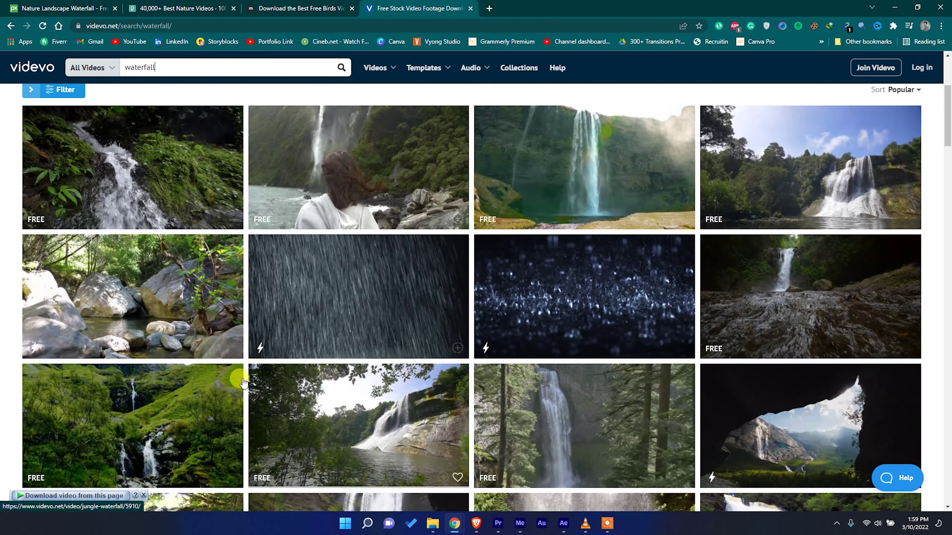
pyautogui.scroll(-5, 521, 304)
pyautogui.scroll(-10, 622, 343)
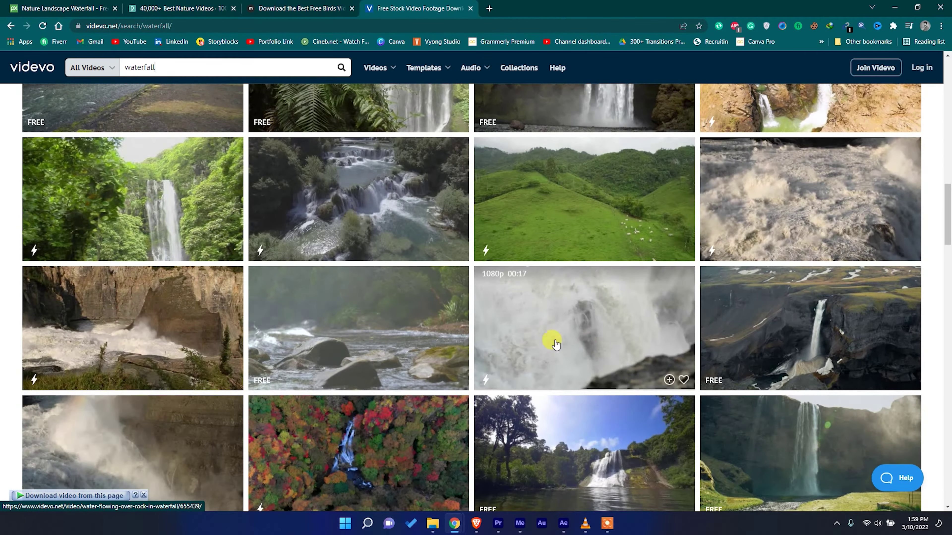
pyautogui.scroll(-5, 420, 360)
pyautogui.scroll(-3, 420, 367)
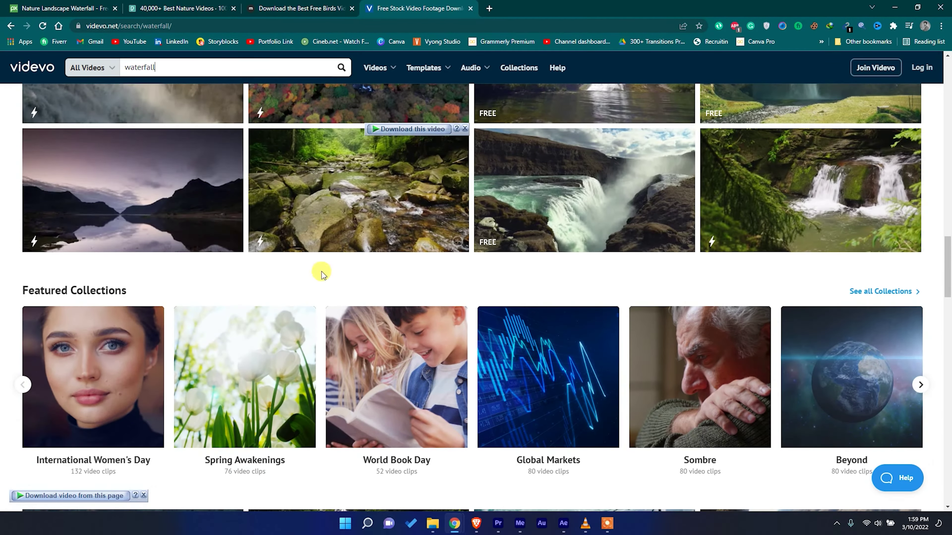
pyautogui.scroll(-5, 538, 268)
pyautogui.scroll(-5, 601, 323)
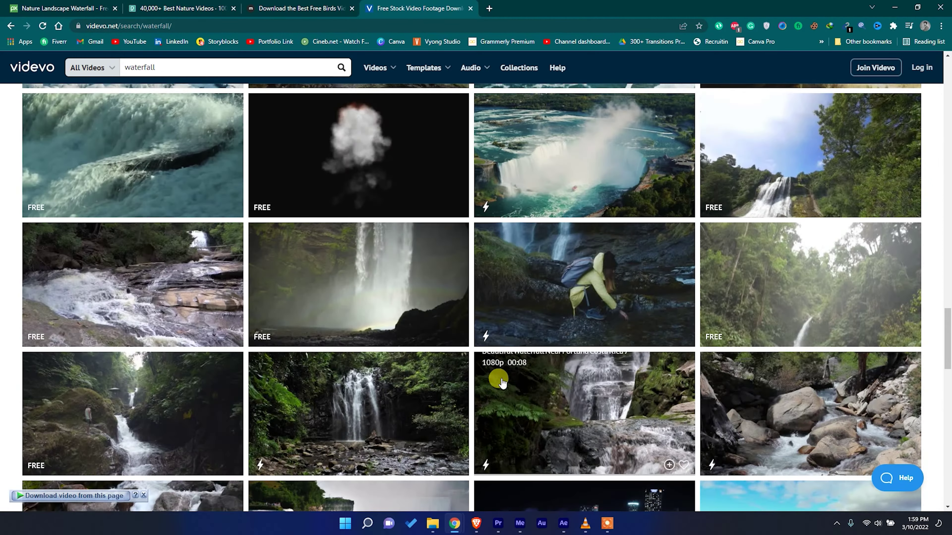
pyautogui.scroll(-4, 305, 327)
pyautogui.scroll(-10, 305, 327)
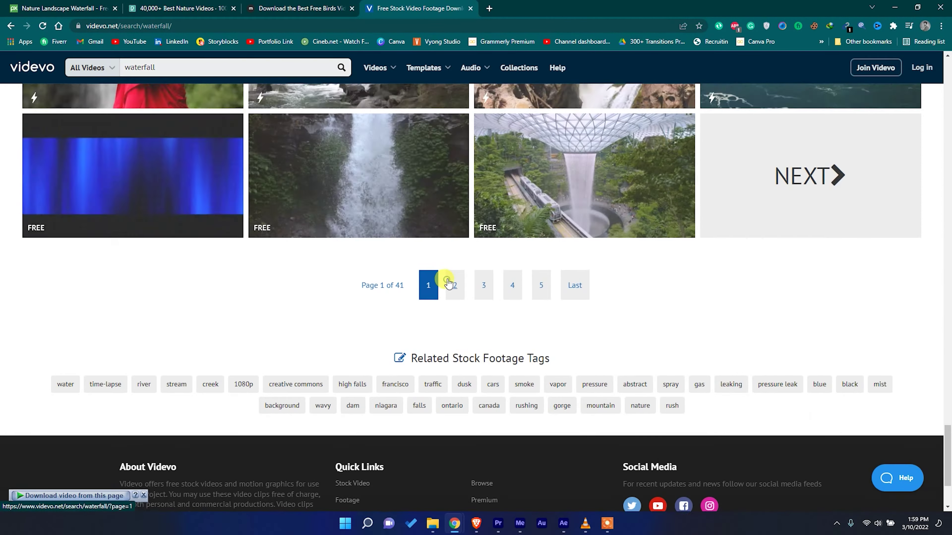
# Load page 1 of the waterfall results again and compare the free and premium clips
pyautogui.click(447, 282)
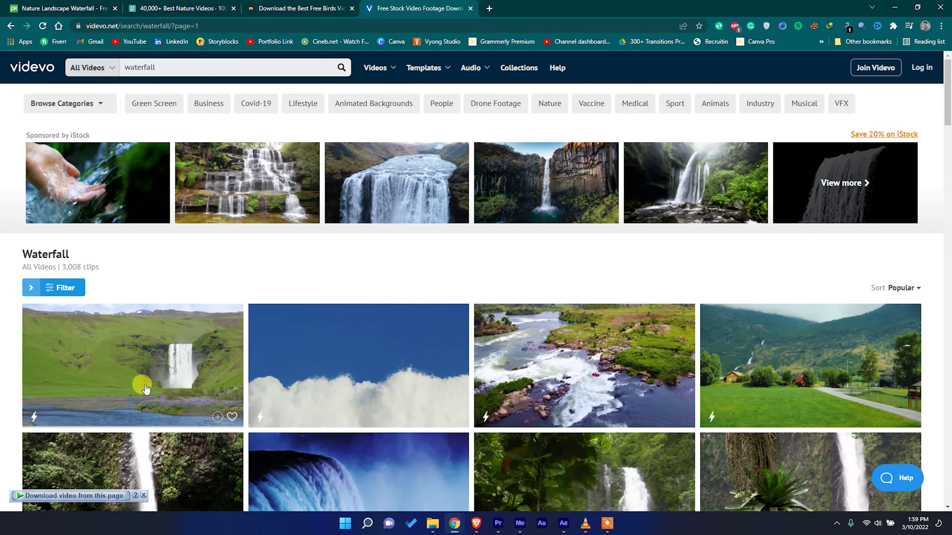
pyautogui.scroll(-5, 285, 399)
pyautogui.scroll(-5, 285, 399)
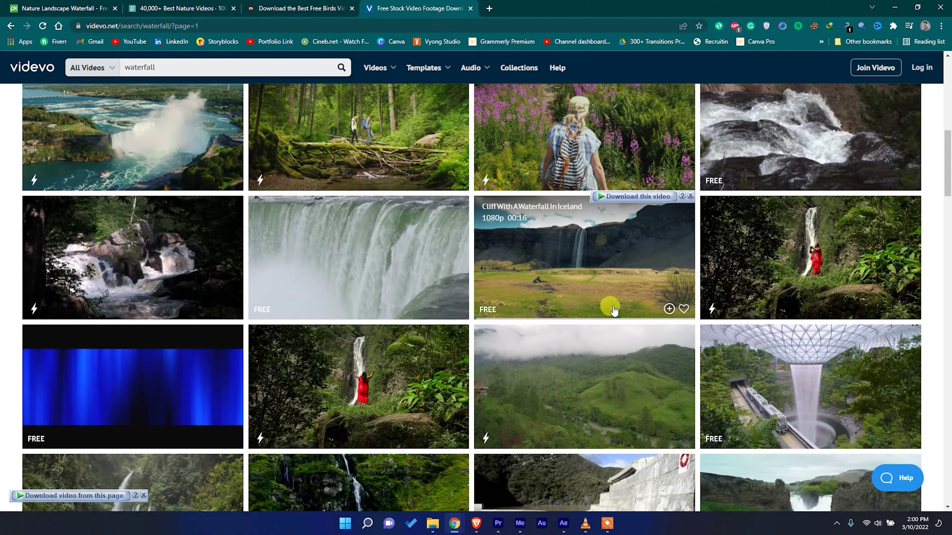
pyautogui.scroll(3, 607, 285)
pyautogui.scroll(2, 611, 281)
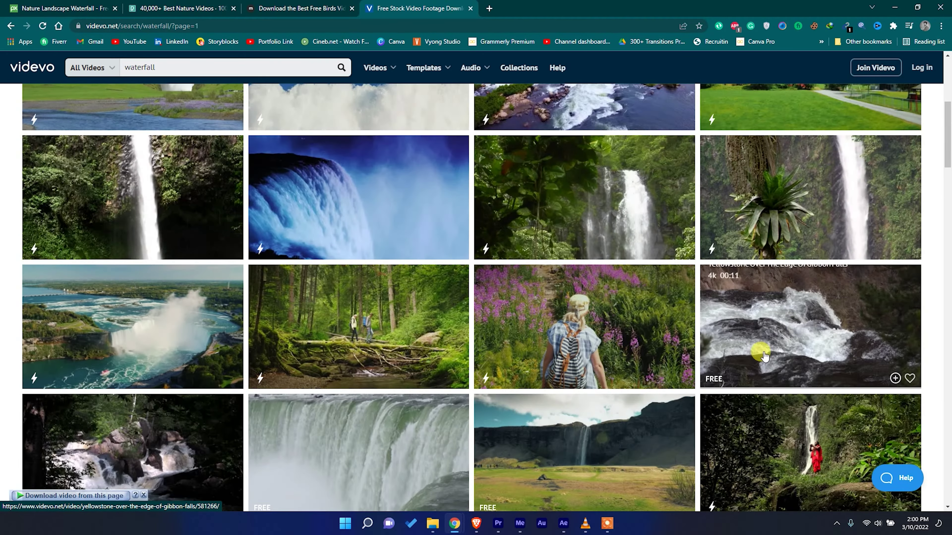
pyautogui.scroll(-3, 761, 350)
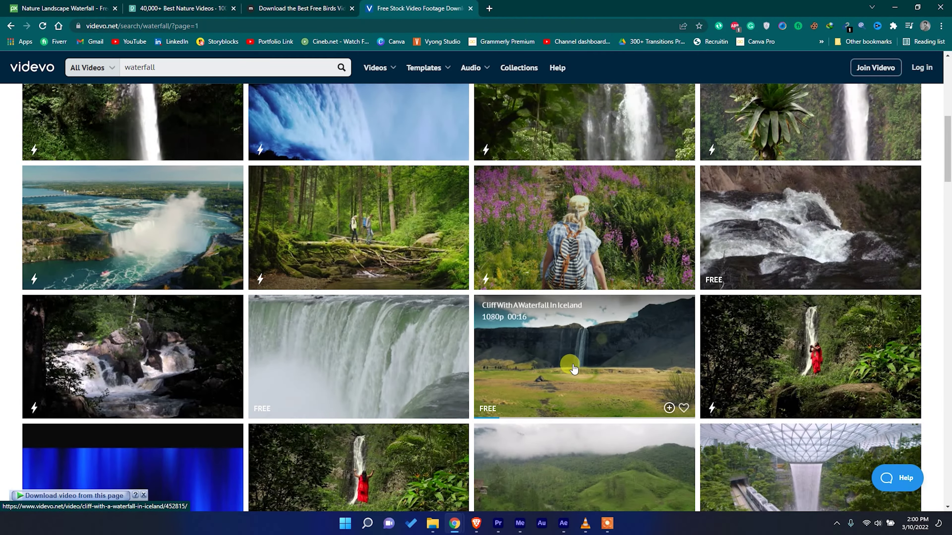
pyautogui.scroll(-3, 567, 366)
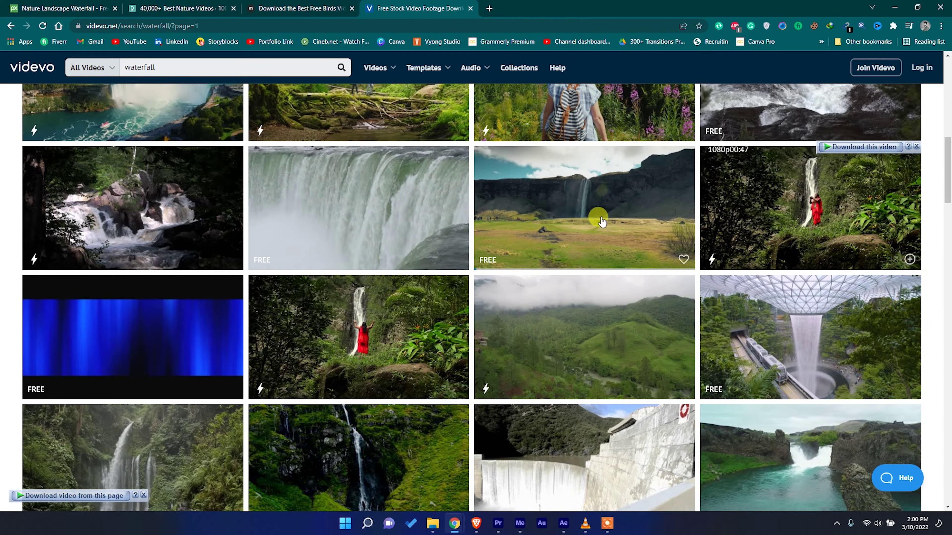
pyautogui.scroll(-3, 548, 206)
pyautogui.scroll(15, 395, 449)
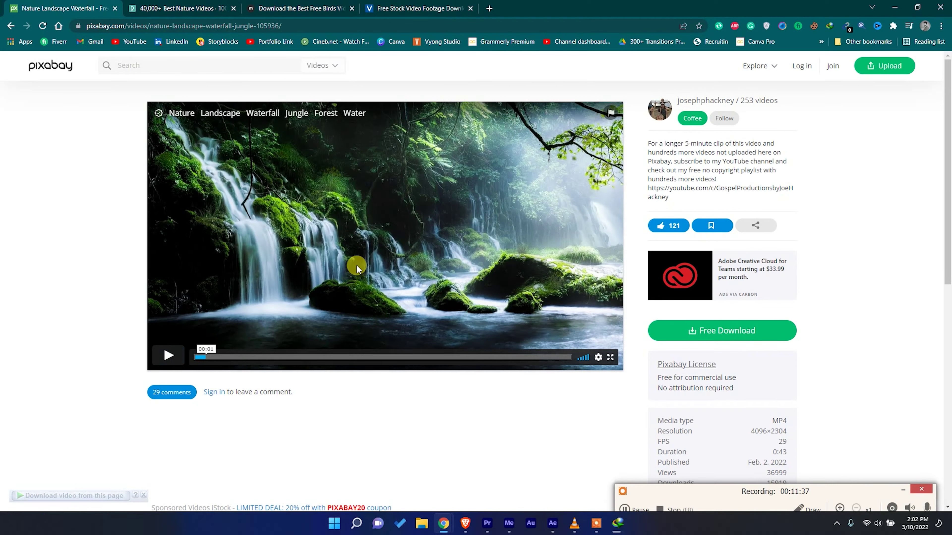
# Play the preview of the nature landscape waterfall video on Pixabay
pyautogui.click(174, 354)
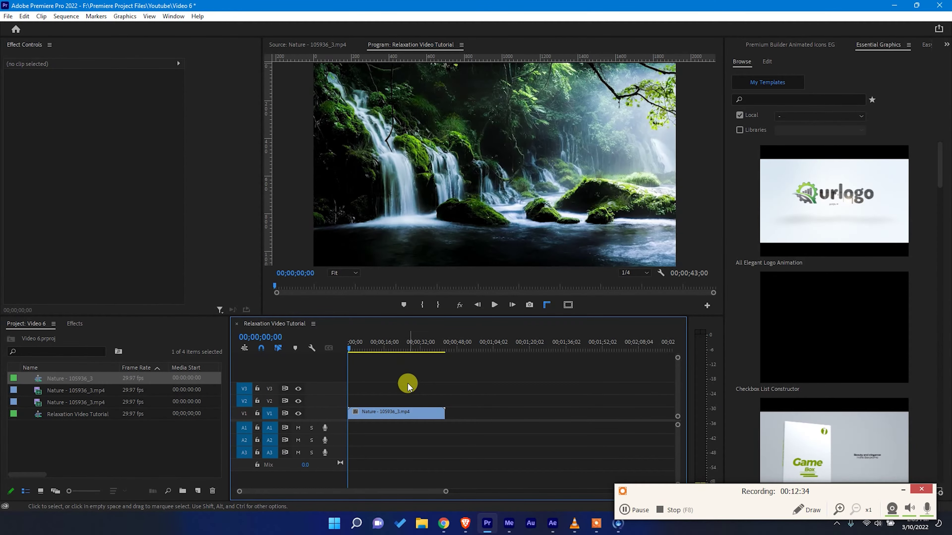
# Duplicate the Nature - 105936_3.mp4 clip on track V1 and place the copy directly after the original
pyautogui.moveTo(375, 342); pyautogui.dragTo(422, 394)
pyautogui.press('-')
pyautogui.press('-')
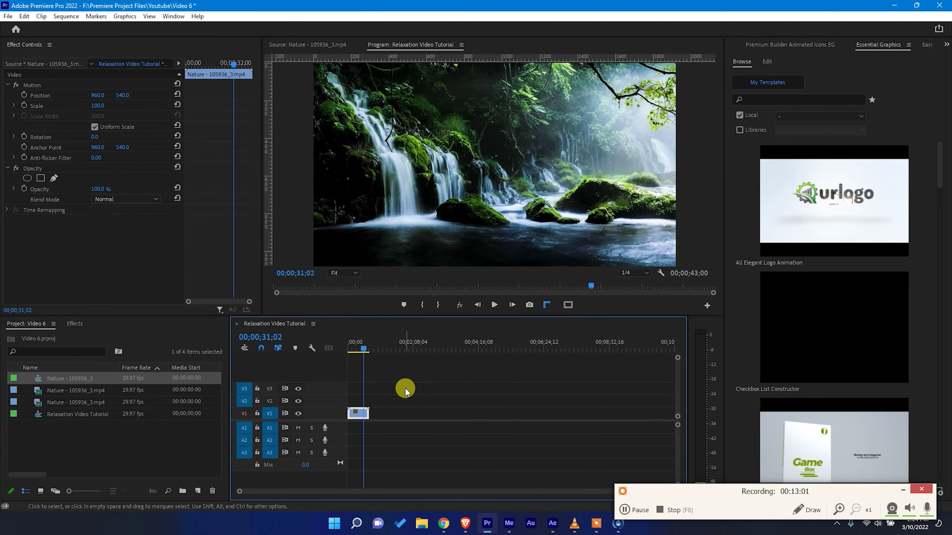
pyautogui.moveTo(358, 412); pyautogui.dragTo(383, 417)
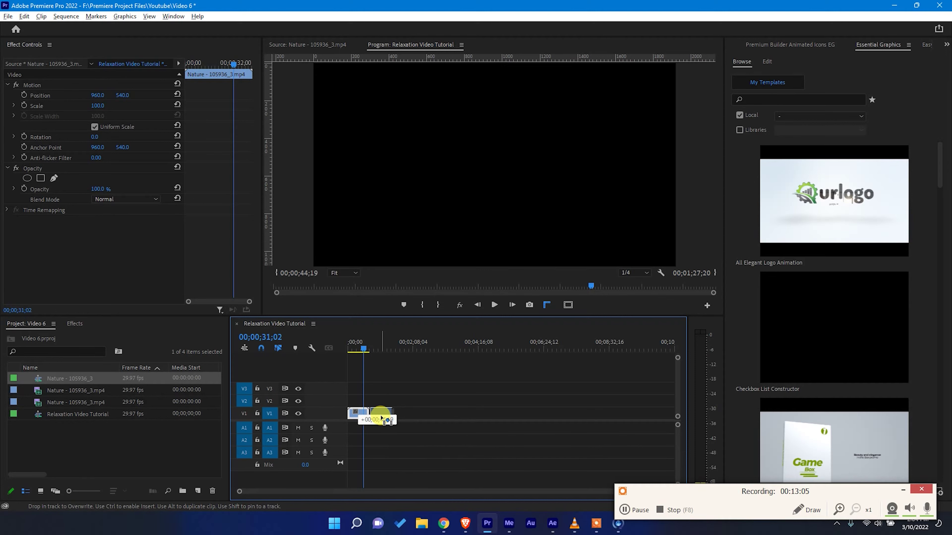
pyautogui.moveTo(380, 419); pyautogui.dragTo(380, 420)
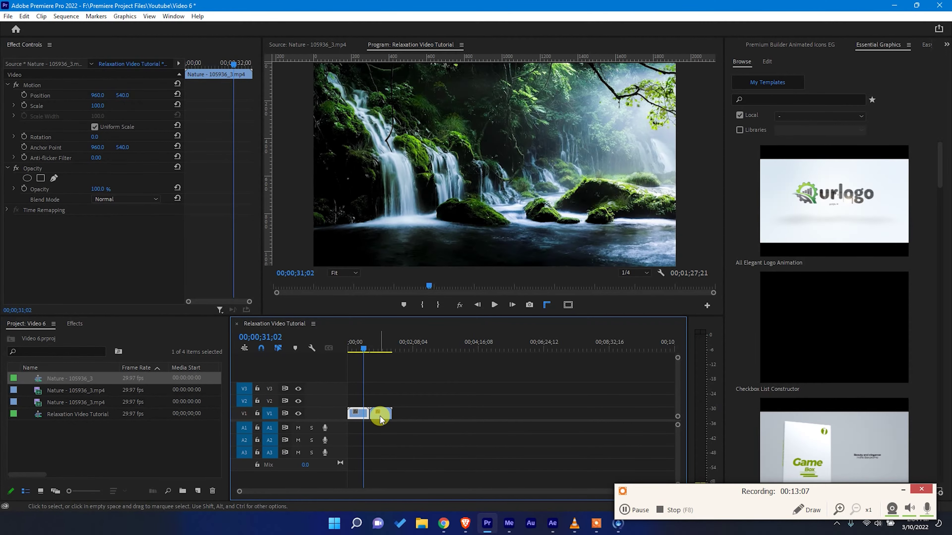
pyautogui.click(418, 386)
pyautogui.press('\\')
# Play the sequence from about 00;00;37;14 across the cut between the two clips to check the join
pyautogui.moveTo(469, 335); pyautogui.dragTo(482, 340)
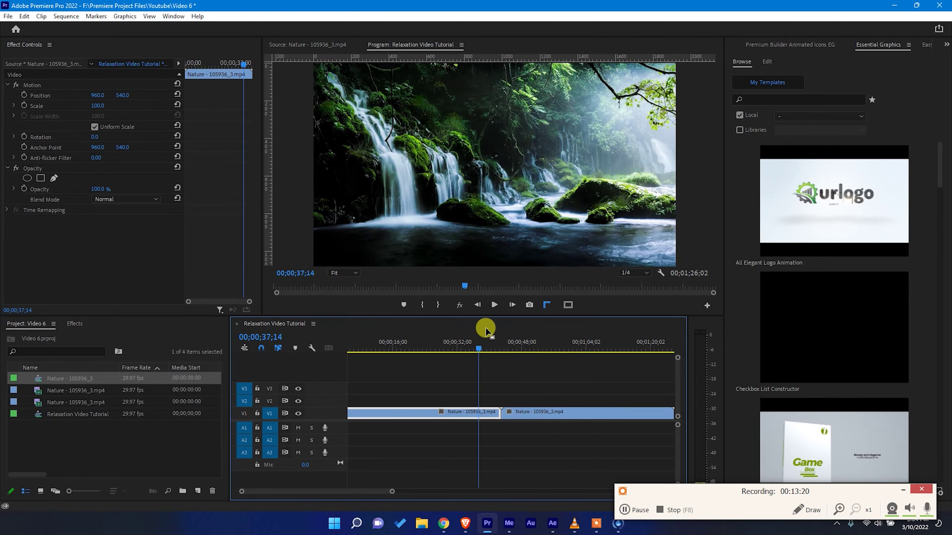
pyautogui.press('space')
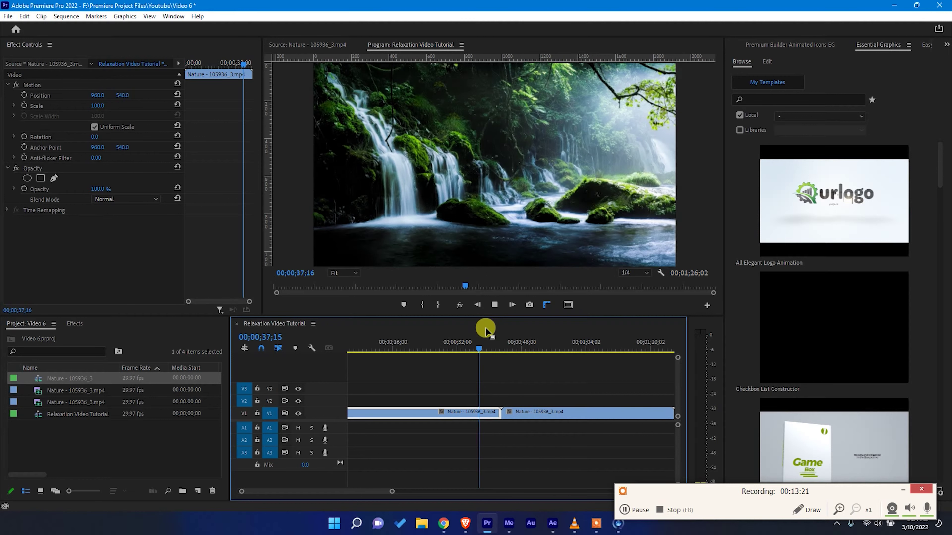
pyautogui.press('space')
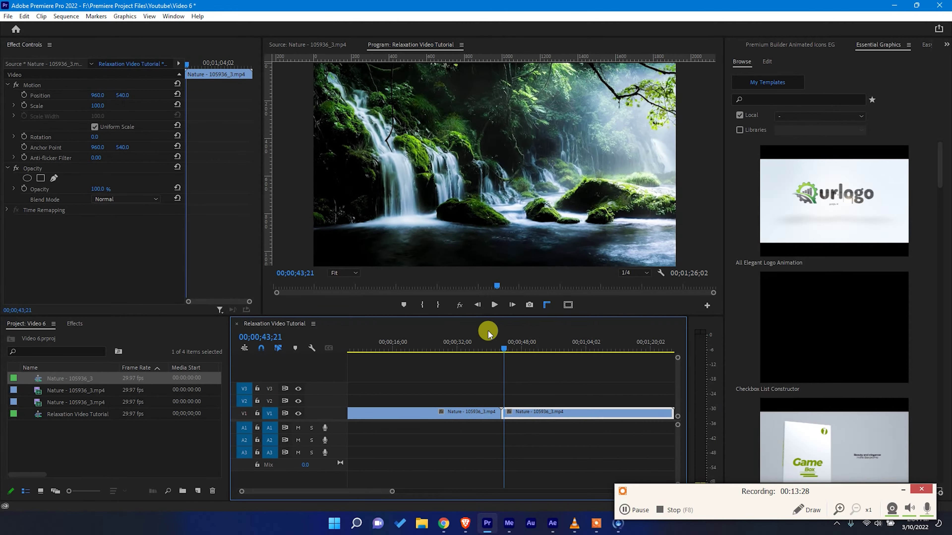
# Apply the default transition at the cut between the two waterfall clips and play back across it
pyautogui.rightClick(500, 414)
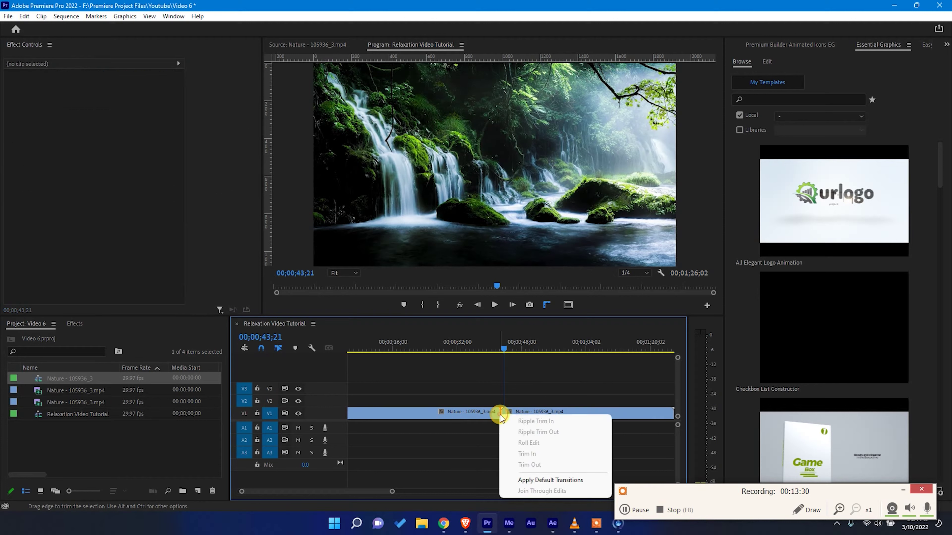
pyautogui.click(514, 483)
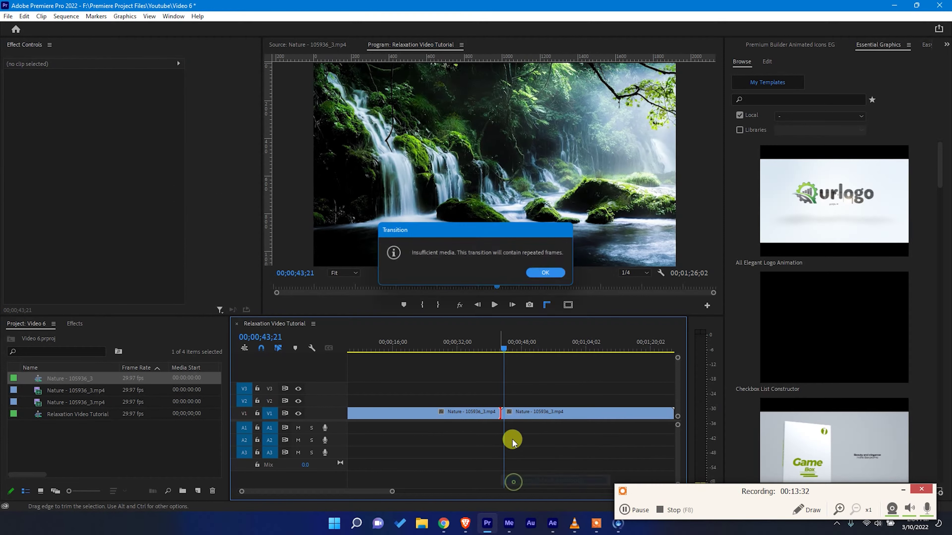
pyautogui.click(541, 287)
pyautogui.moveTo(486, 345); pyautogui.dragTo(499, 340)
pyautogui.press('space')
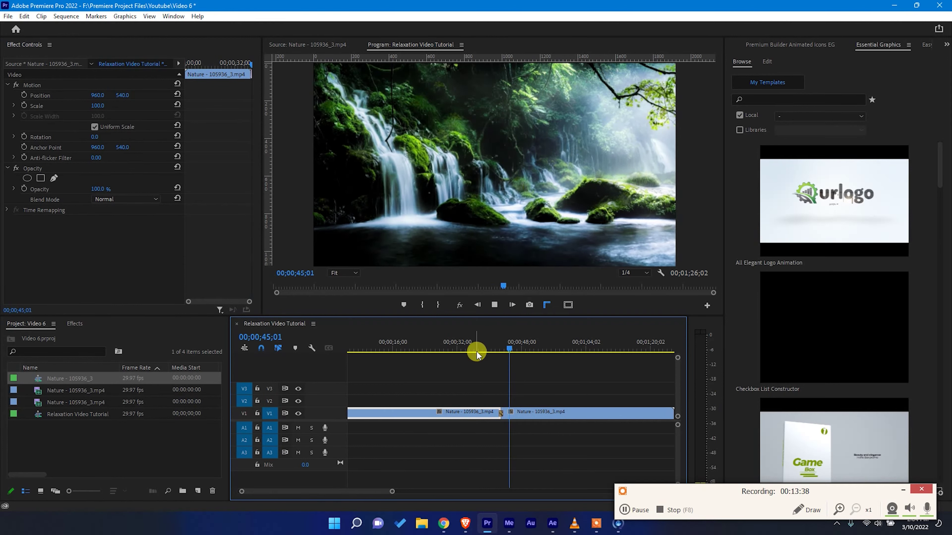
# Duplicate the two waterfall clips directly after themselves on track V1 and apply the default transition at the new join
pyautogui.press('-')
pyautogui.press('-')
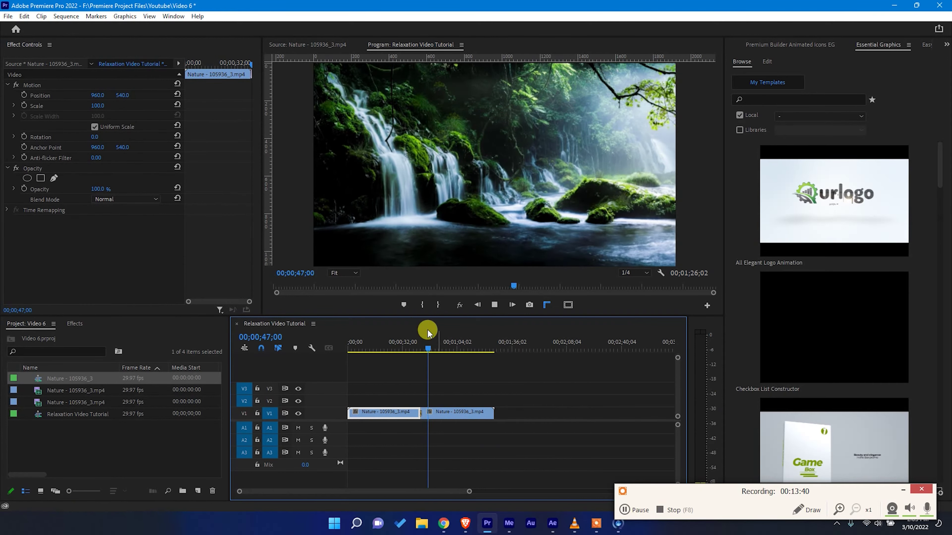
pyautogui.moveTo(384, 380); pyautogui.dragTo(459, 411)
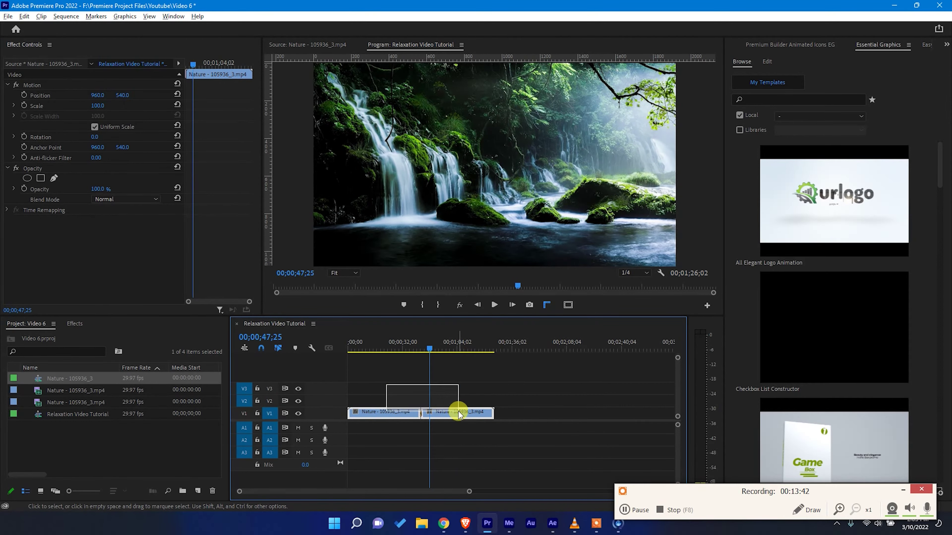
pyautogui.moveTo(395, 411); pyautogui.dragTo(546, 414)
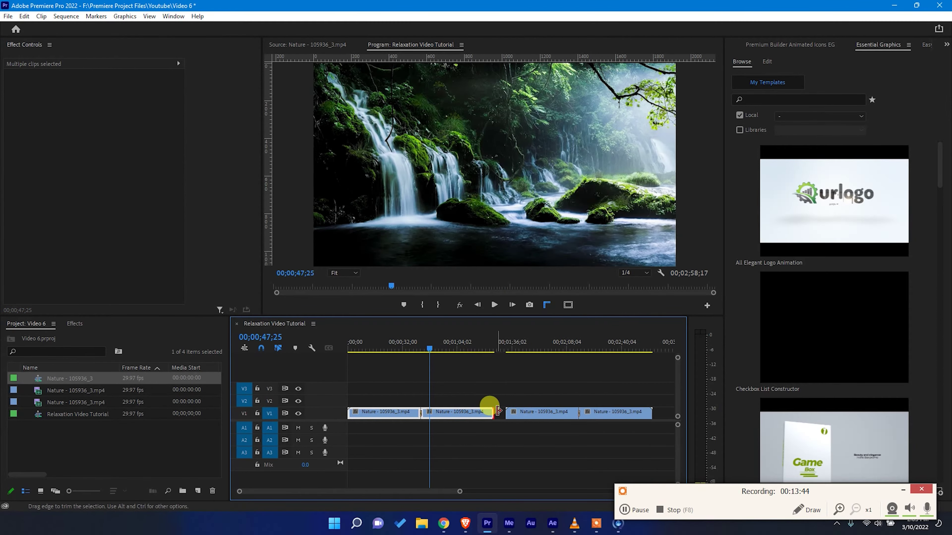
pyautogui.rightClick(492, 411)
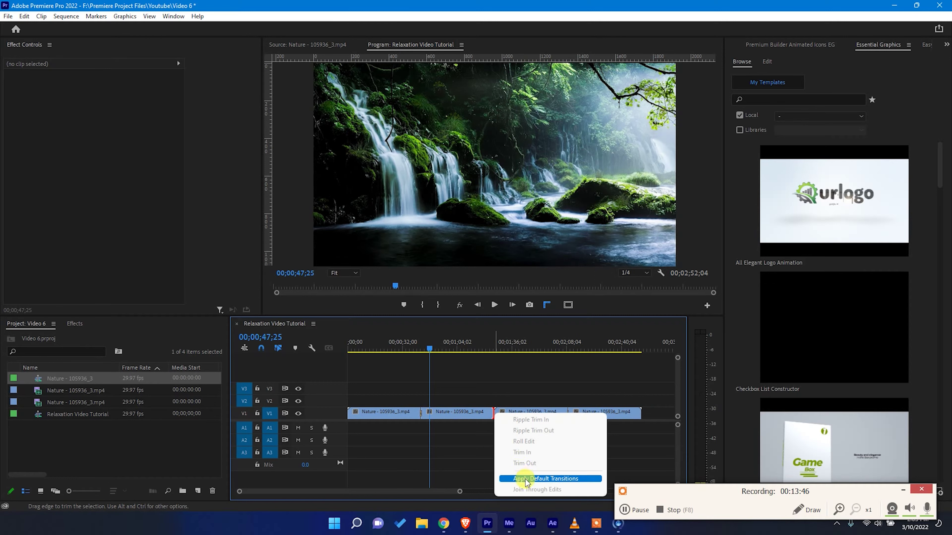
pyautogui.click(510, 478)
pyautogui.click(546, 273)
# Duplicate all four waterfall clips to make eight on track V1 and apply the default transition where the two groups meet
pyautogui.scroll(-2, 425, 389)
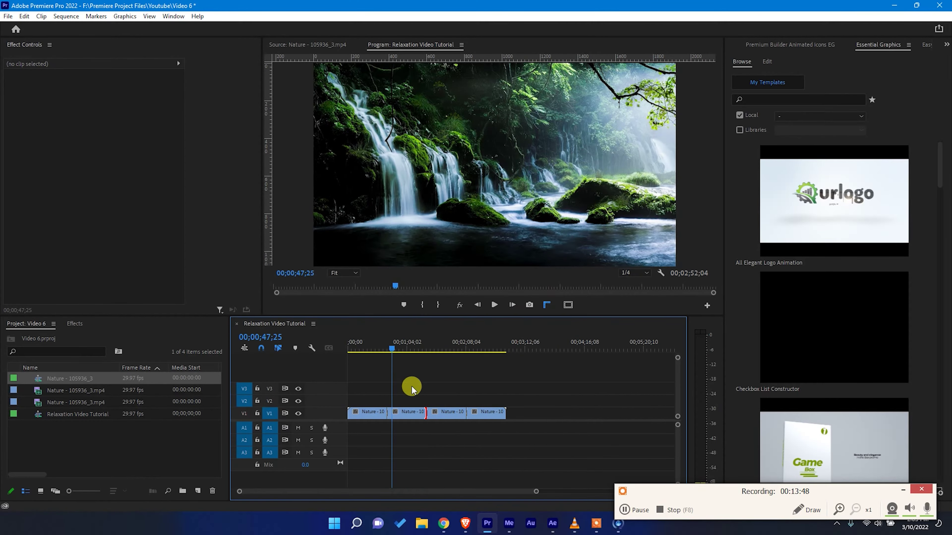
pyautogui.moveTo(365, 411); pyautogui.dragTo(502, 410)
pyautogui.rightClick(507, 412)
pyautogui.click(536, 469)
pyautogui.click(545, 274)
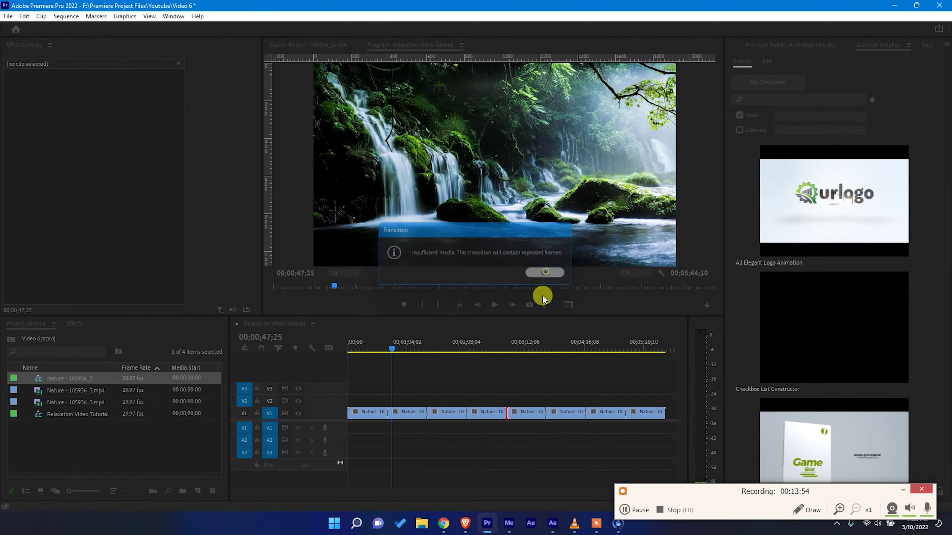
# Keep duplicating the clip groups end to end on V1 until the sequence runs about 1 hour 31 minutes, and start playback
pyautogui.scroll(-3, 493, 408)
pyautogui.moveTo(362, 399); pyautogui.dragTo(498, 414)
pyautogui.moveTo(393, 410); pyautogui.dragTo(490, 400)
pyautogui.moveTo(540, 383); pyautogui.dragTo(612, 404)
pyautogui.press('\\')
pyautogui.click(405, 376)
pyautogui.press('space')
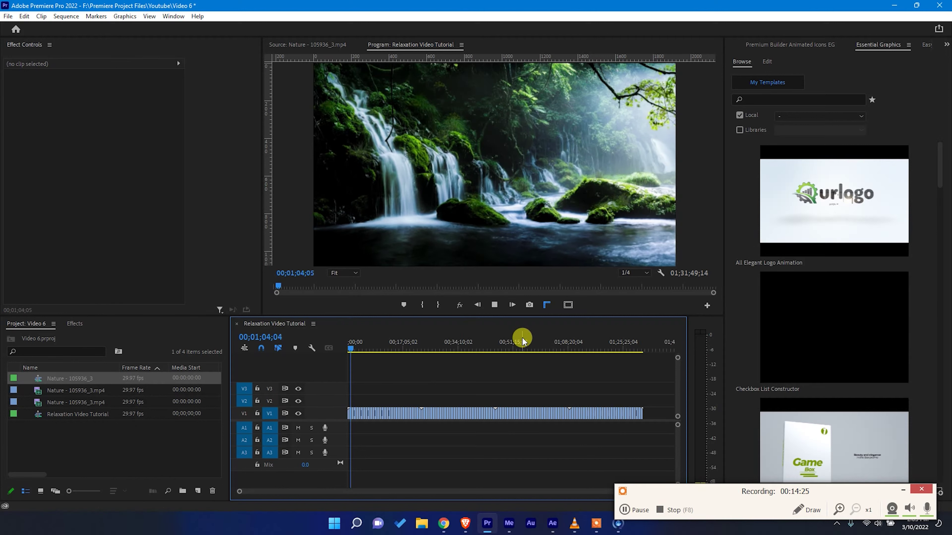
# Move the playhead to 01;00;00;00 and mark the sequence's Out point there
pyautogui.moveTo(520, 337); pyautogui.dragTo(534, 337)
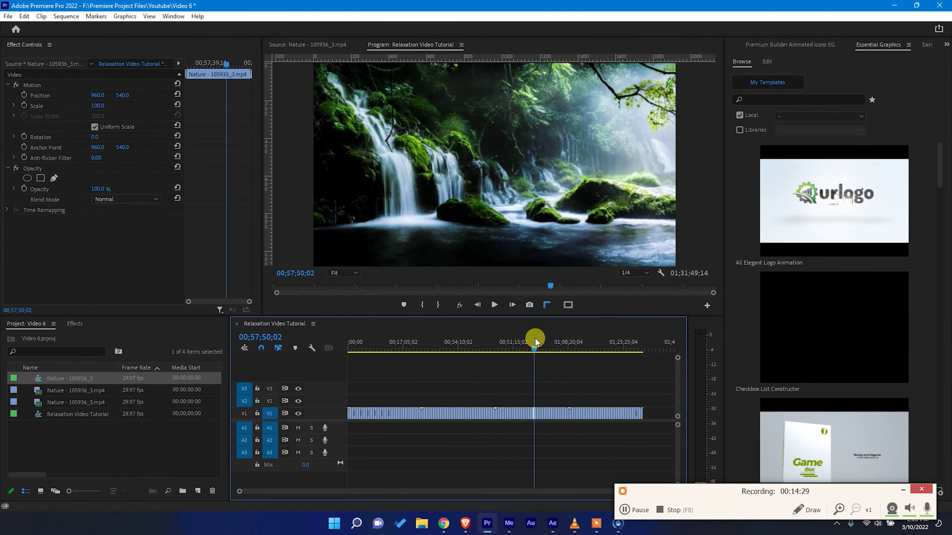
pyautogui.moveTo(534, 349); pyautogui.dragTo(554, 349)
pyautogui.moveTo(560, 348); pyautogui.dragTo(541, 347)
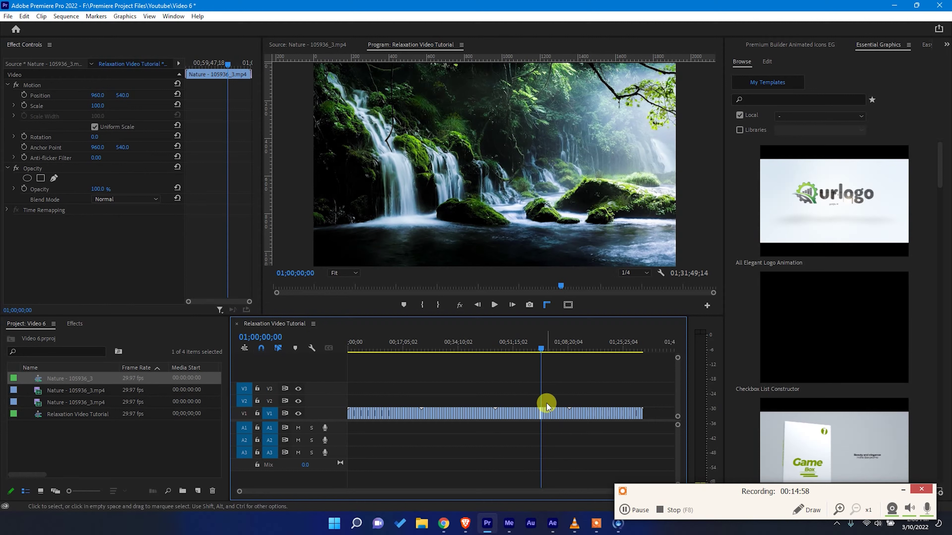
pyautogui.press('o')
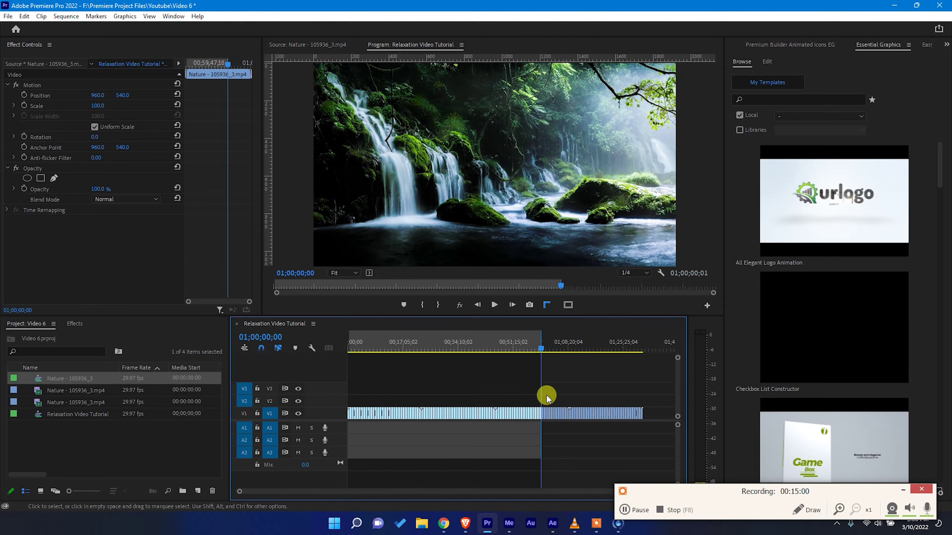
# Cut the V1 clip crossing the 01;00;00;00 mark at the playhead and remove its part beyond the Out point
pyautogui.press('=')
pyautogui.press('=')
pyautogui.press('=')
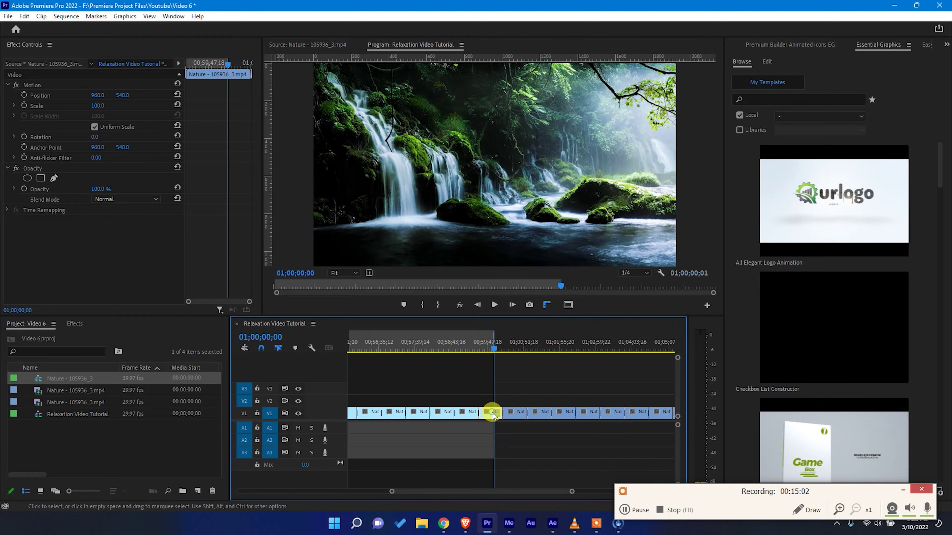
pyautogui.click(499, 411)
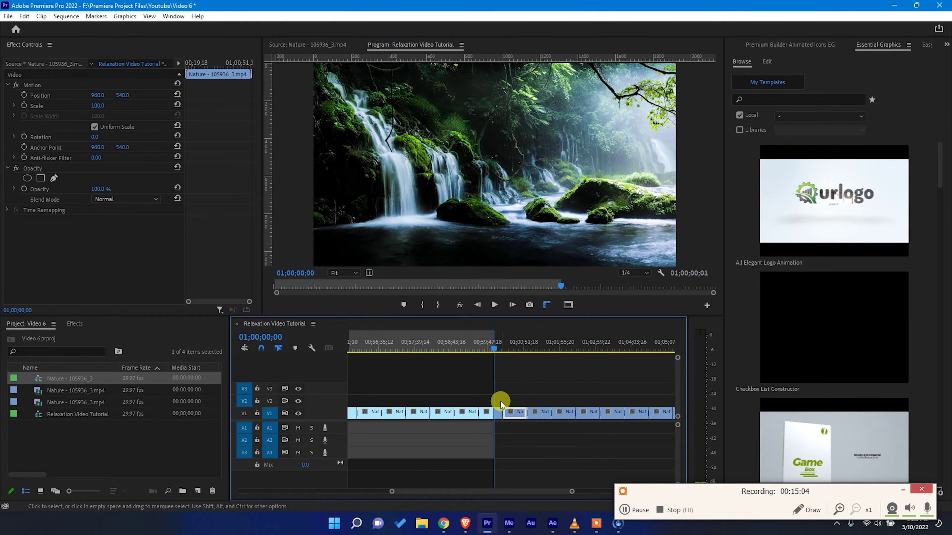
pyautogui.click(500, 403)
# Delete all remaining waterfall clips after the 01;00;00;00 mark on V1 and save the project
pyautogui.press('-')
pyautogui.press('-')
pyautogui.press('-')
pyautogui.press('-')
pyautogui.moveTo(654, 386); pyautogui.dragTo(504, 427)
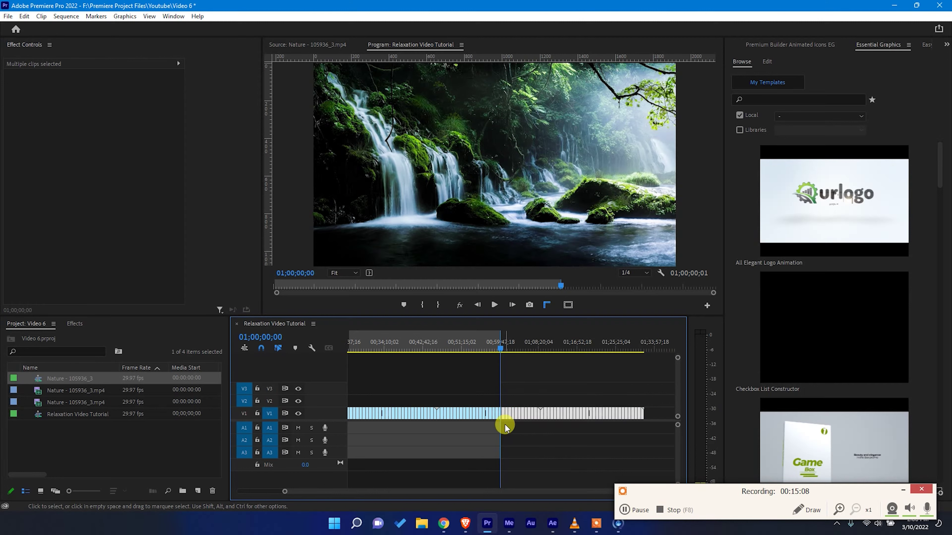
pyautogui.press('Delete')
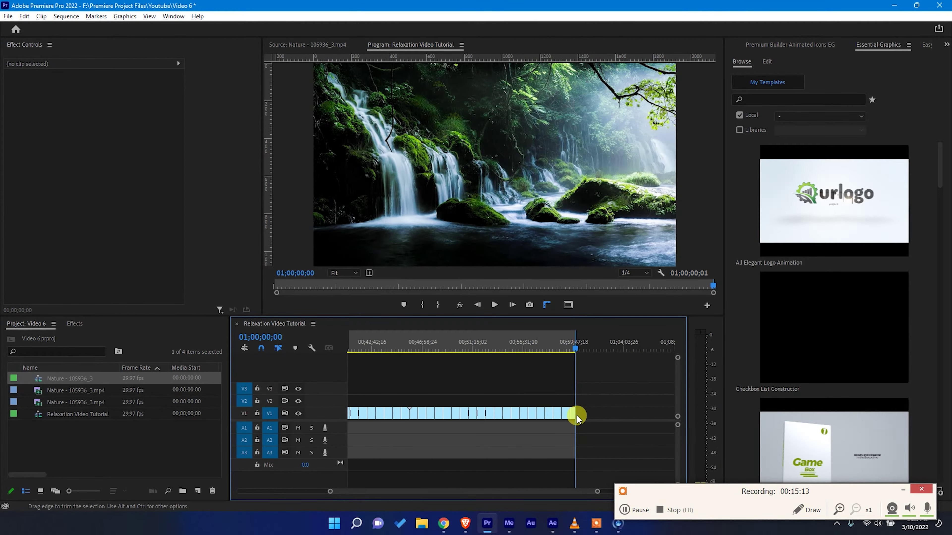
pyautogui.press('\\')
pyautogui.hotkey('ctrl', 's')
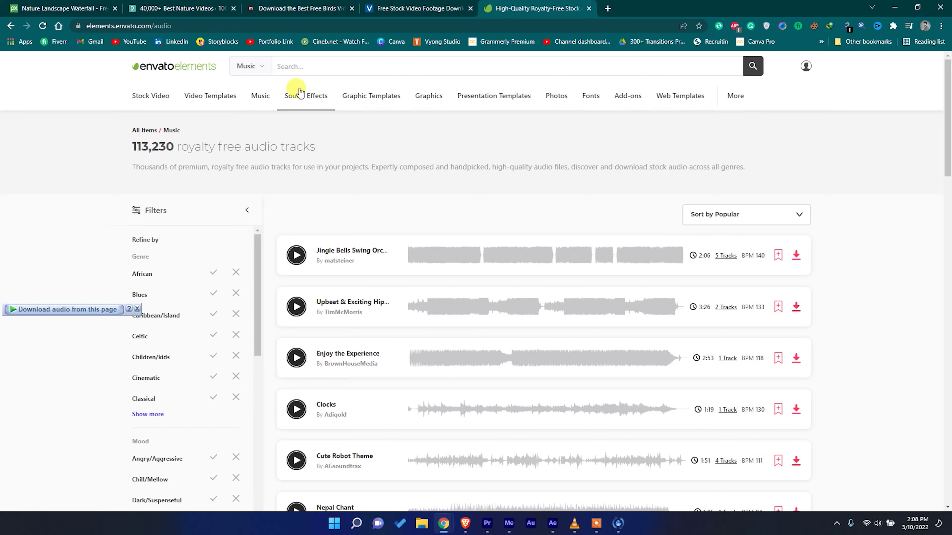
# Search the Envato Elements music library in the browser for "relaxation"
pyautogui.click(298, 64)
pyautogui.write('relaxation')
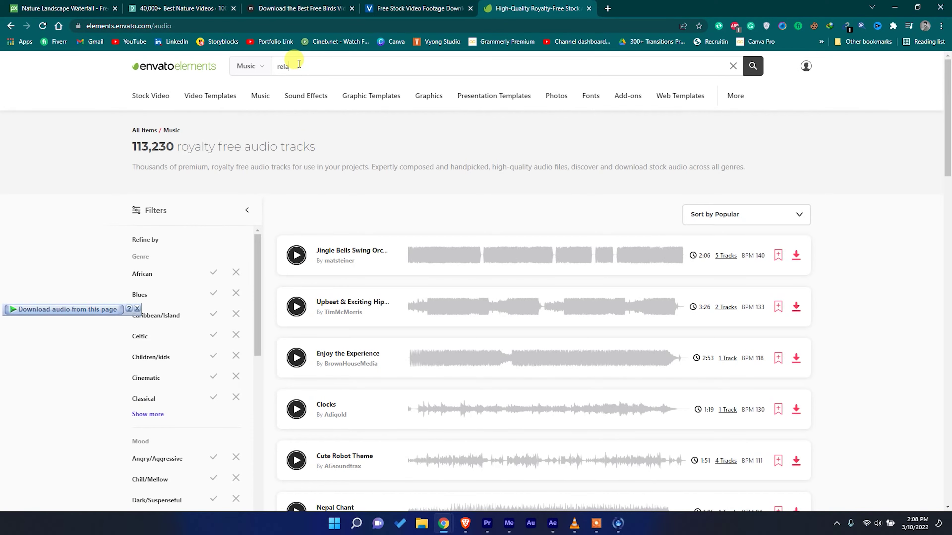
pyautogui.press('Return')
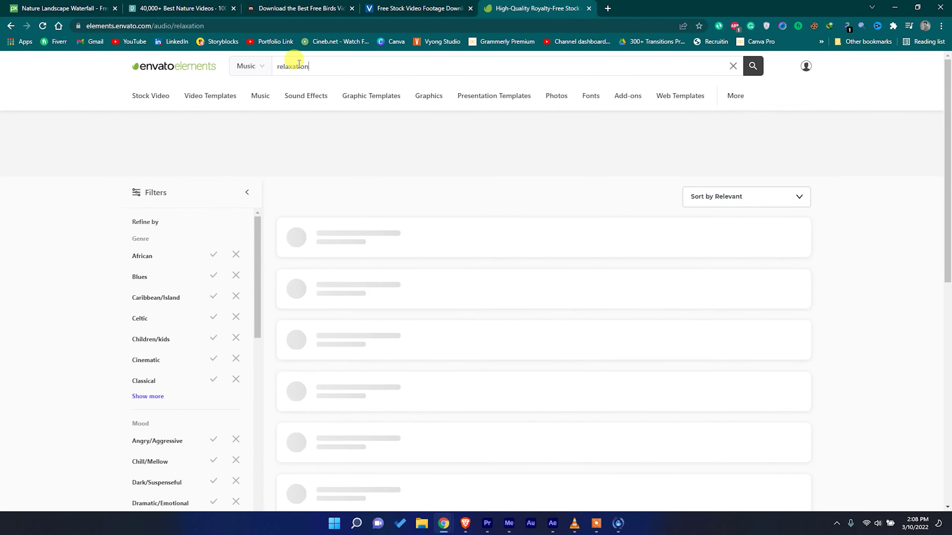